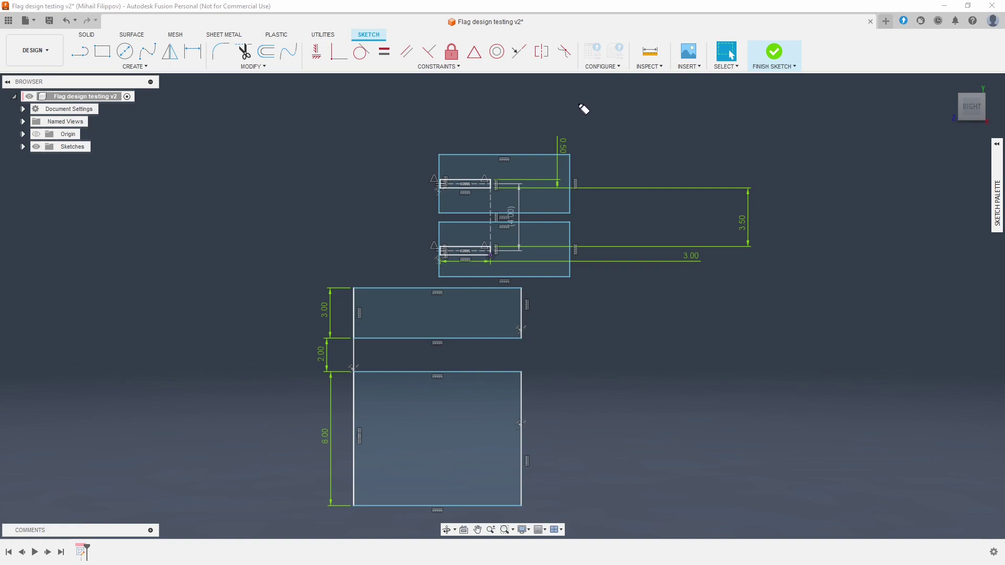
pyautogui.moveTo(455, 139)
pyautogui.mouseDown()
pyautogui.moveTo(518, 290)
pyautogui.moveTo(570, 131)
pyautogui.mouseUp()
pyautogui.moveTo(490, 185); pyautogui.dragTo(452, 188)
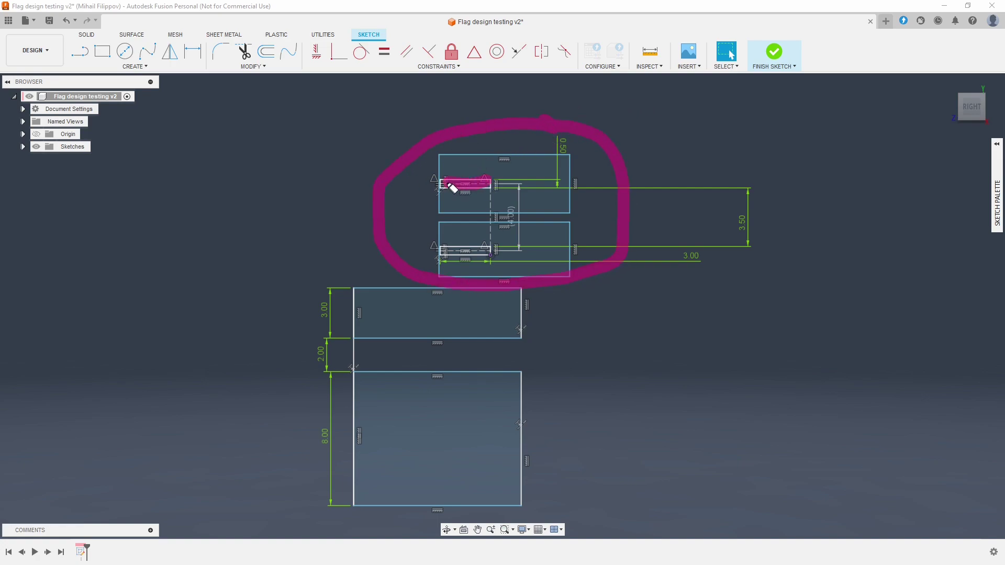
pyautogui.moveTo(481, 251)
pyautogui.mouseDown()
pyautogui.moveTo(442, 254)
pyautogui.moveTo(493, 262)
pyautogui.mouseUp()
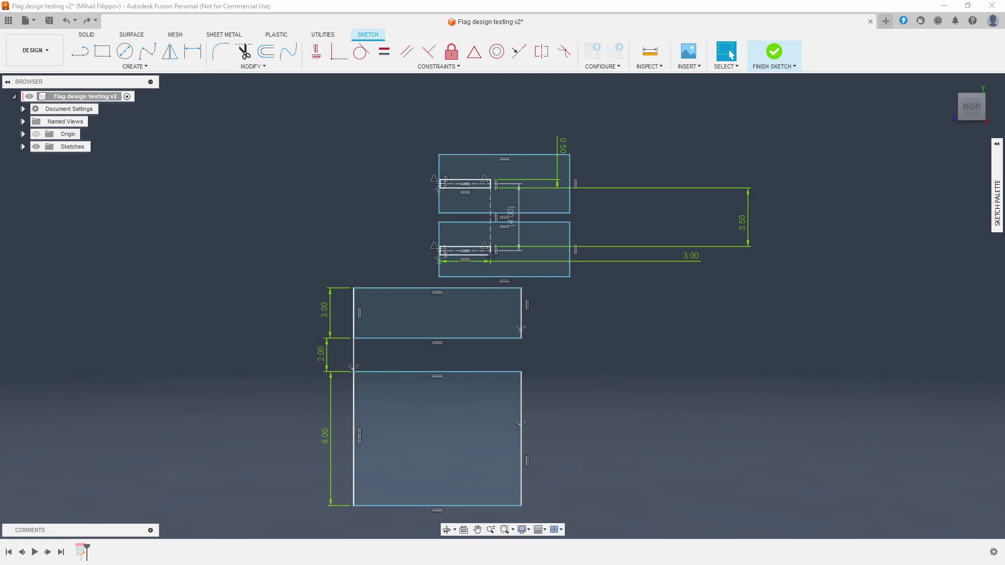
# - Move the two linked flag rectangles upward in the sketch by their bottom edge until they overlap both small sensor beam slots
pyautogui.moveTo(446, 506); pyautogui.dragTo(449, 461)
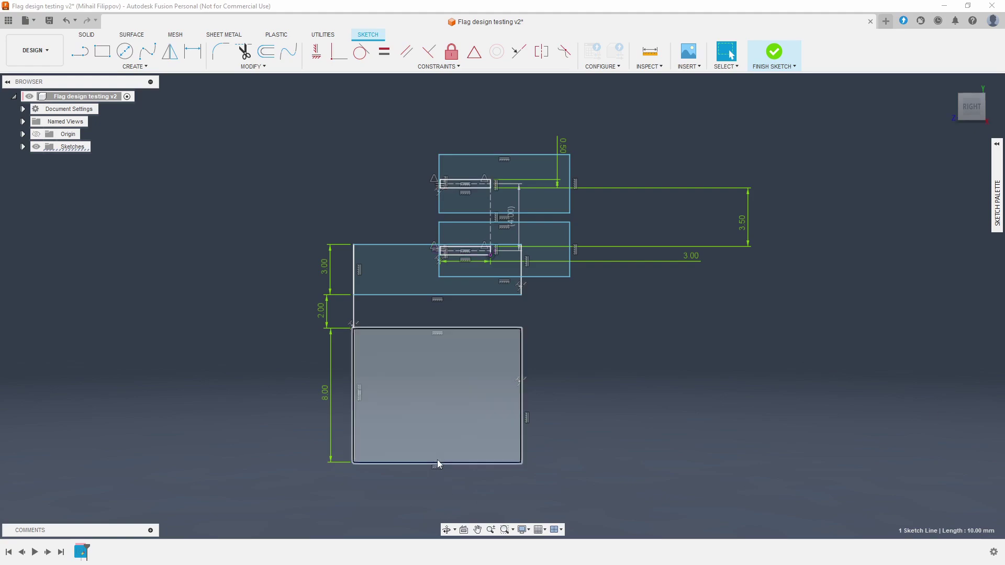
pyautogui.moveTo(440, 462); pyautogui.dragTo(450, 415)
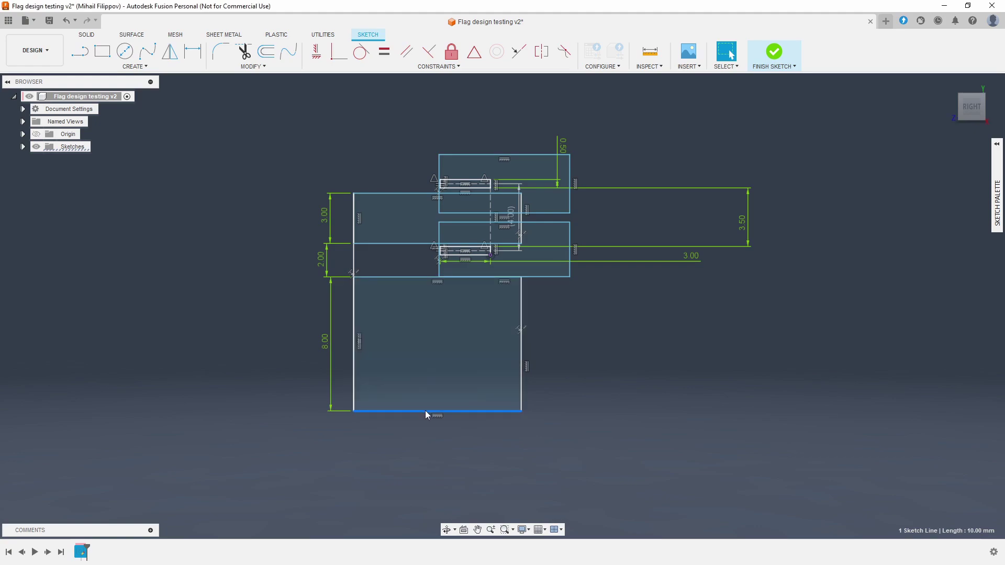
pyautogui.moveTo(425, 411); pyautogui.dragTo(428, 393)
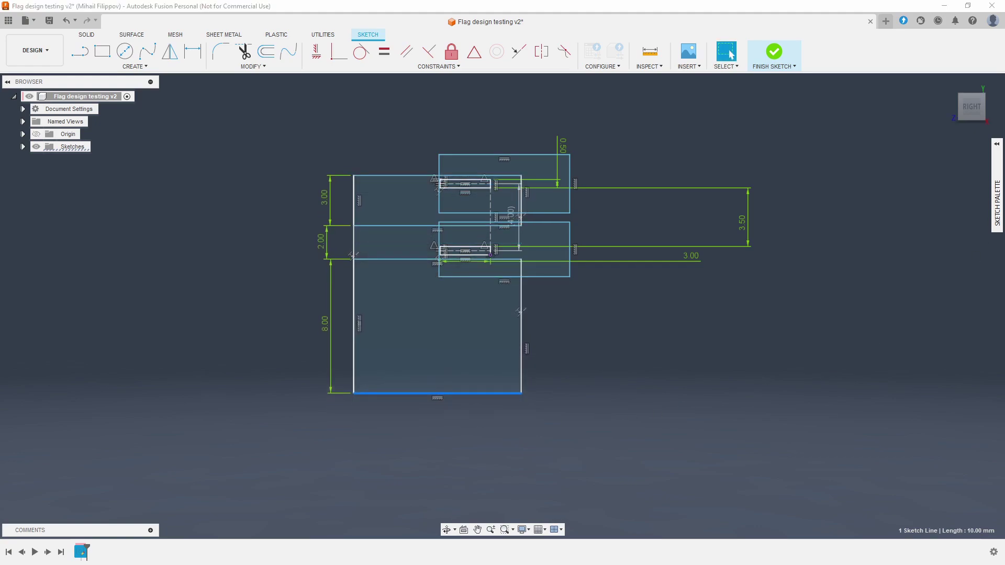
pyautogui.moveTo(432, 184)
pyautogui.mouseDown()
pyautogui.moveTo(493, 188)
pyautogui.moveTo(433, 190)
pyautogui.mouseUp()
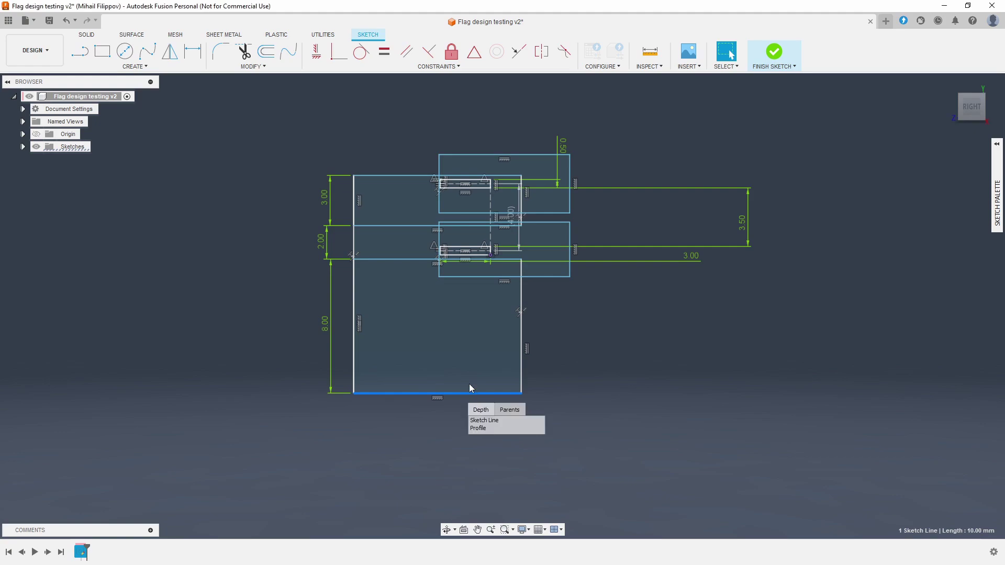
pyautogui.moveTo(469, 391); pyautogui.dragTo(464, 378)
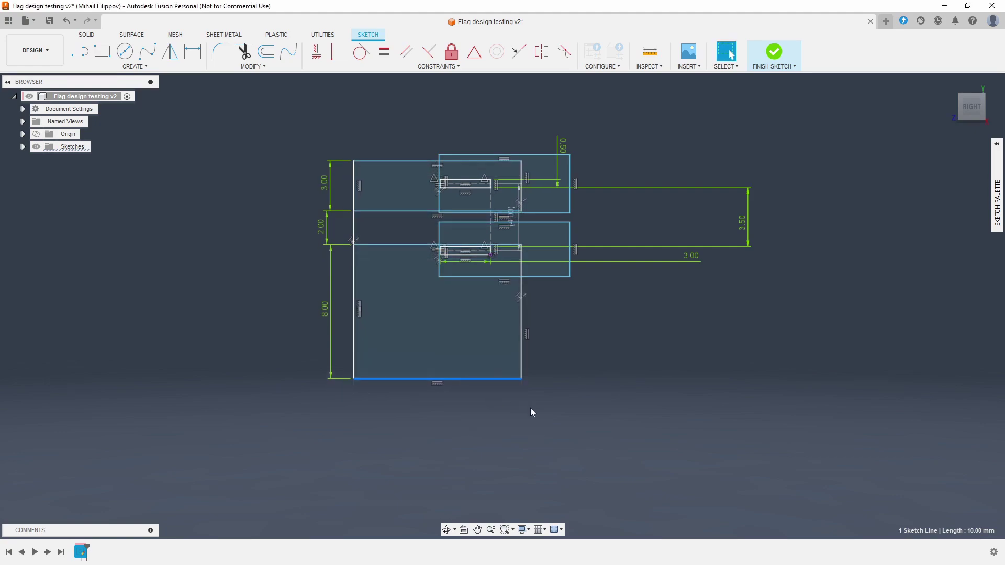
pyautogui.moveTo(437, 249)
pyautogui.mouseDown()
pyautogui.moveTo(500, 253)
pyautogui.moveTo(440, 260)
pyautogui.moveTo(459, 260)
pyautogui.mouseUp()
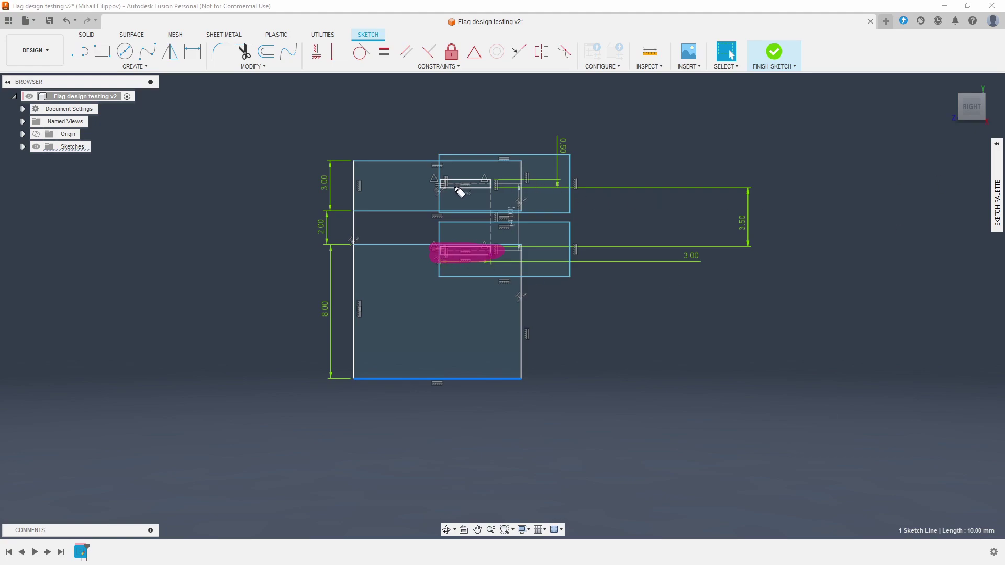
pyautogui.moveTo(437, 182)
pyautogui.mouseDown()
pyautogui.moveTo(497, 186)
pyautogui.moveTo(440, 194)
pyautogui.moveTo(486, 197)
pyautogui.mouseUp()
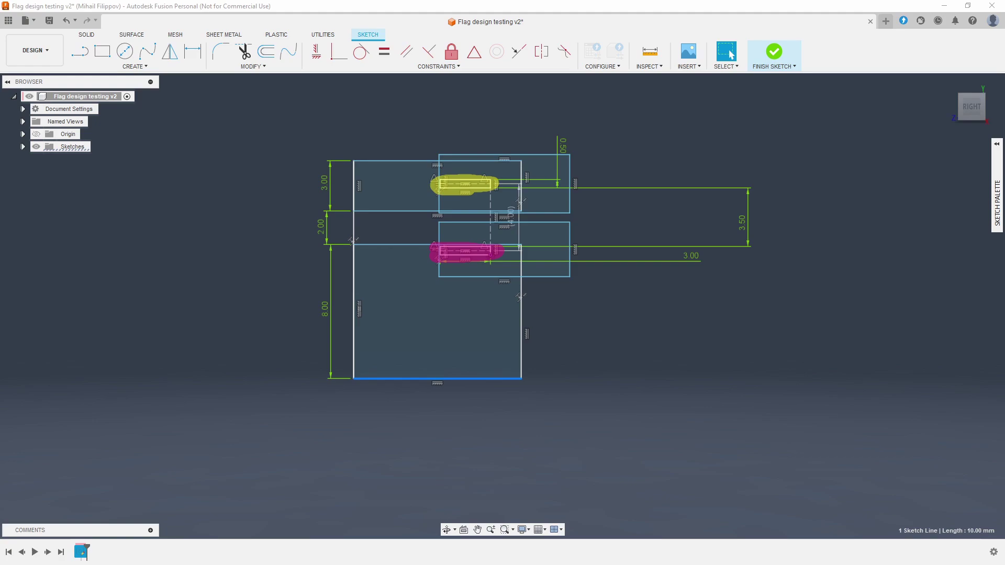
pyautogui.hotkey('ctrl', 'z')
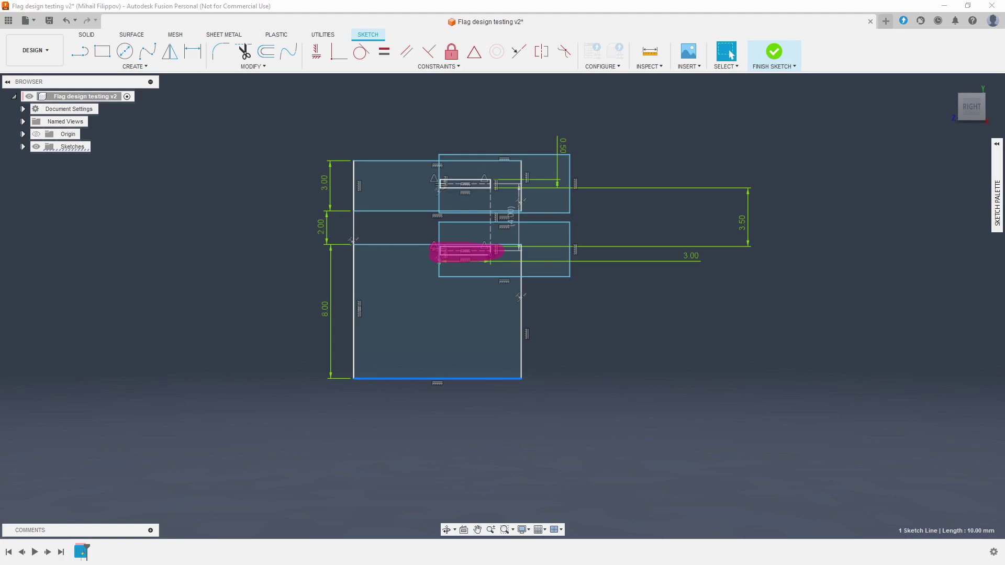
pyautogui.hotkey('ctrl', 'z')
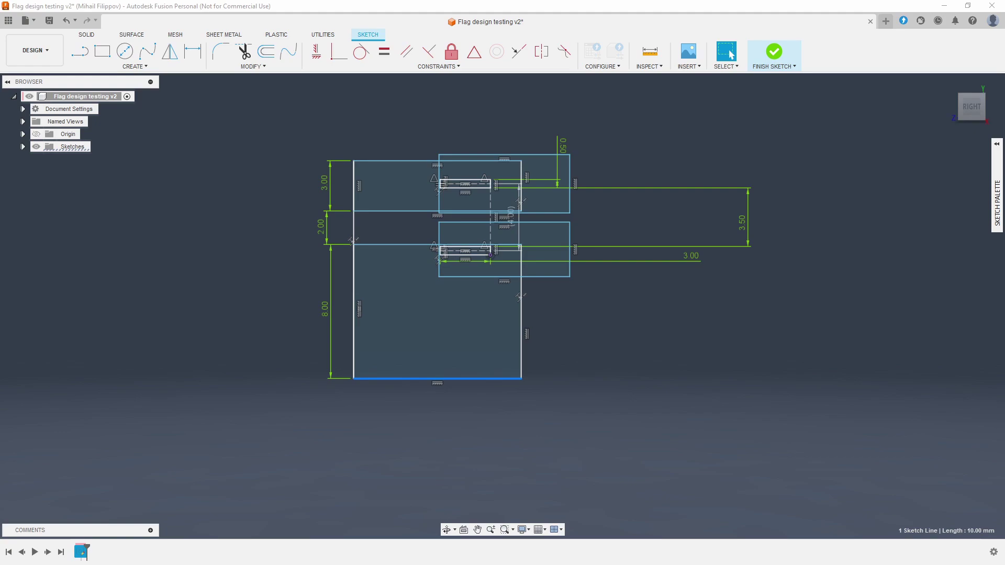
pyautogui.press('Escape')
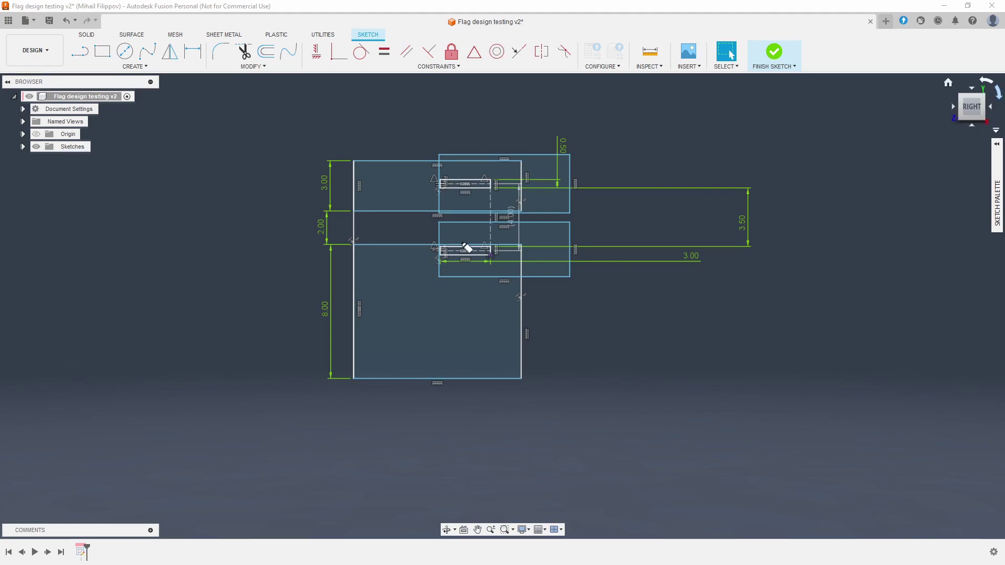
pyautogui.moveTo(354, 206)
pyautogui.mouseDown()
pyautogui.moveTo(351, 246)
pyautogui.moveTo(361, 233)
pyautogui.moveTo(352, 226)
pyautogui.moveTo(366, 214)
pyautogui.moveTo(368, 223)
pyautogui.mouseUp()
pyautogui.moveTo(472, 182); pyautogui.dragTo(466, 253)
pyautogui.press('Escape')
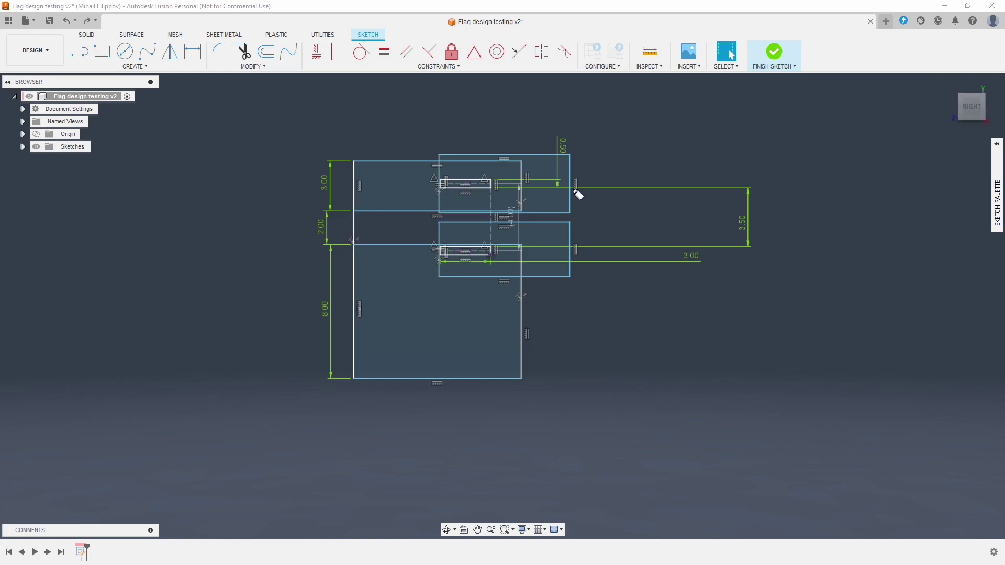
pyautogui.moveTo(370, 222)
pyautogui.mouseDown()
pyautogui.moveTo(345, 235)
pyautogui.moveTo(368, 216)
pyautogui.moveTo(354, 201)
pyautogui.mouseUp()
# - Slide the linked flag rectangles further up past the sensor beam slots and back down to simulate a key stroke
pyautogui.moveTo(419, 379)
pyautogui.mouseDown()
pyautogui.moveTo(426, 427)
pyautogui.moveTo(429, 373)
pyautogui.mouseUp()
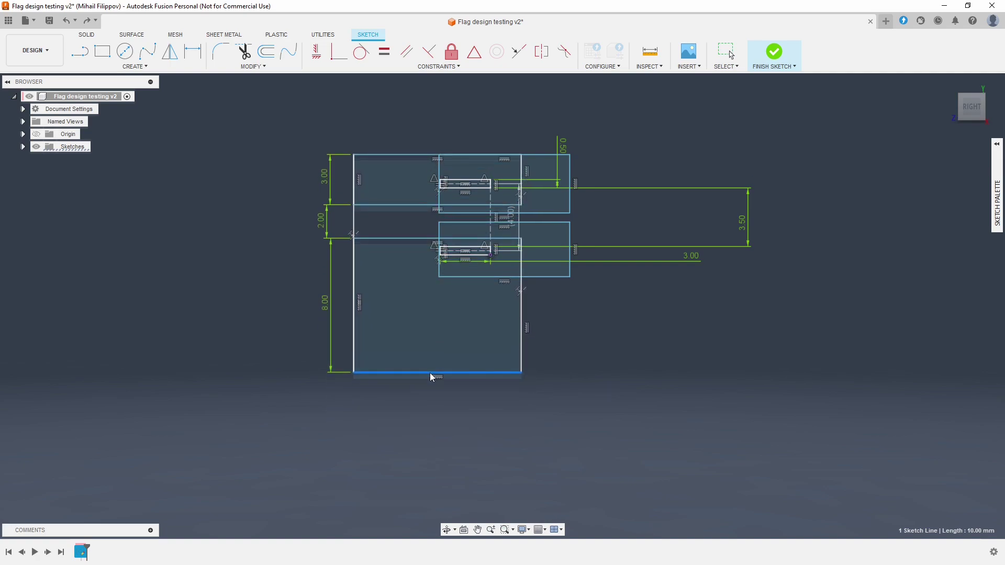
pyautogui.moveTo(430, 372)
pyautogui.mouseDown()
pyautogui.moveTo(424, 235)
pyautogui.moveTo(429, 276)
pyautogui.mouseUp()
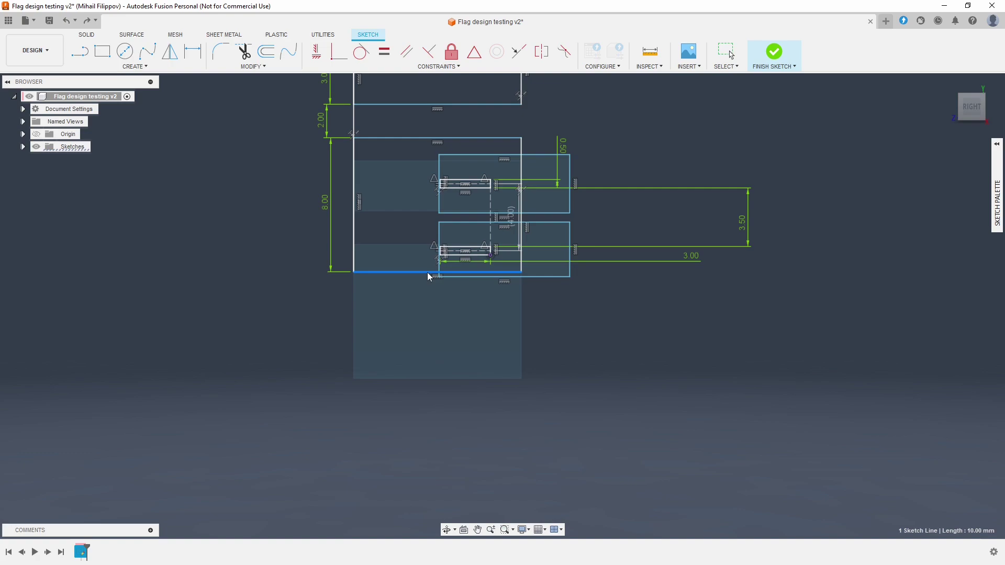
pyautogui.moveTo(428, 277); pyautogui.dragTo(432, 303)
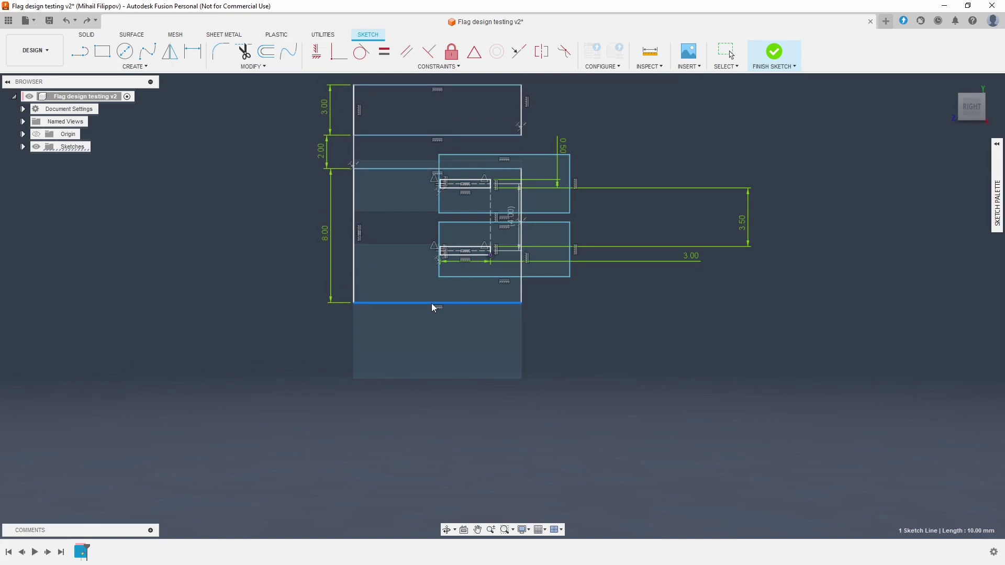
pyautogui.moveTo(431, 303); pyautogui.dragTo(434, 441)
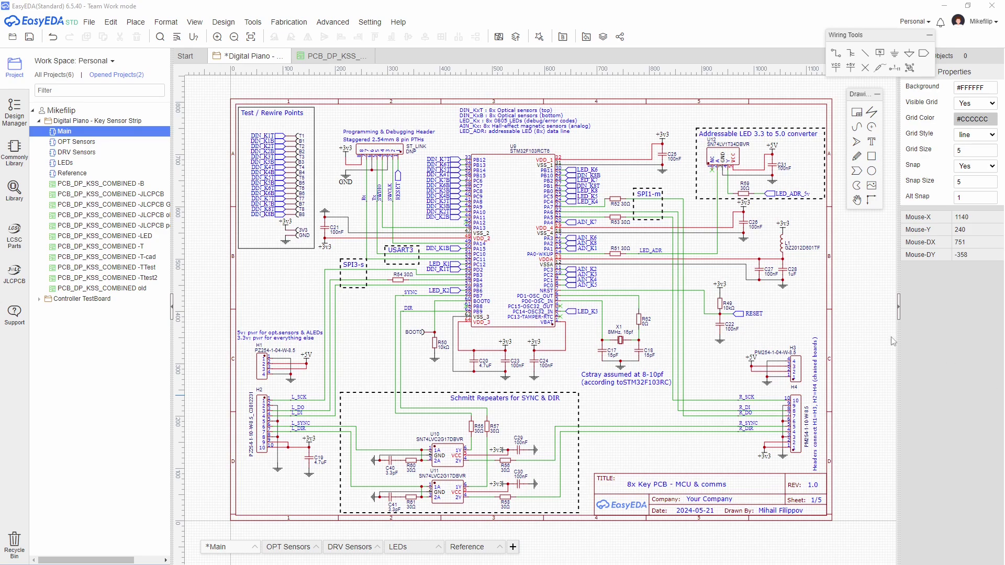
# - Open the PCB_DP_KSS board layout in EasyEDA and put away the JLCPCB order page in the browser
pyautogui.click(322, 57)
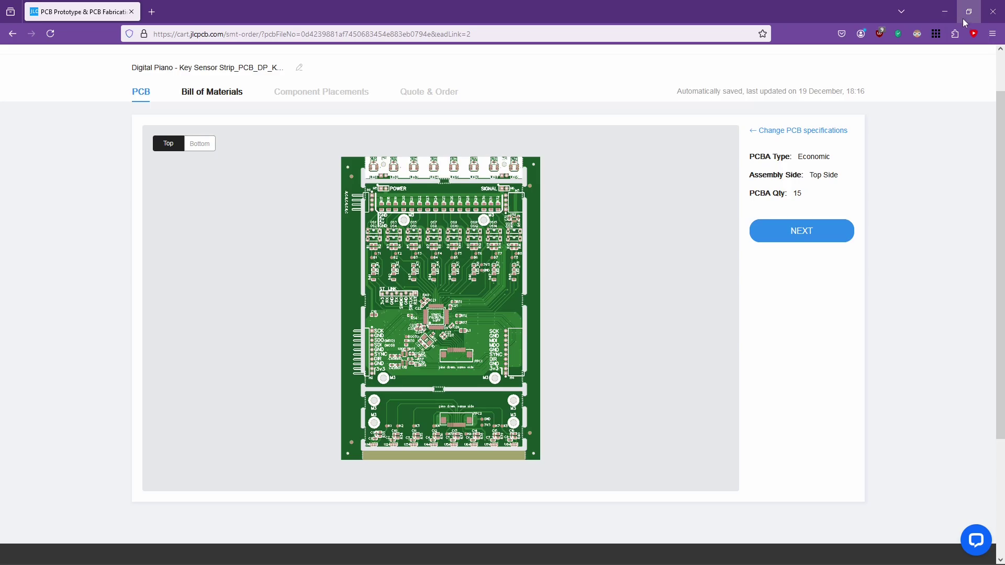
pyautogui.click(945, 12)
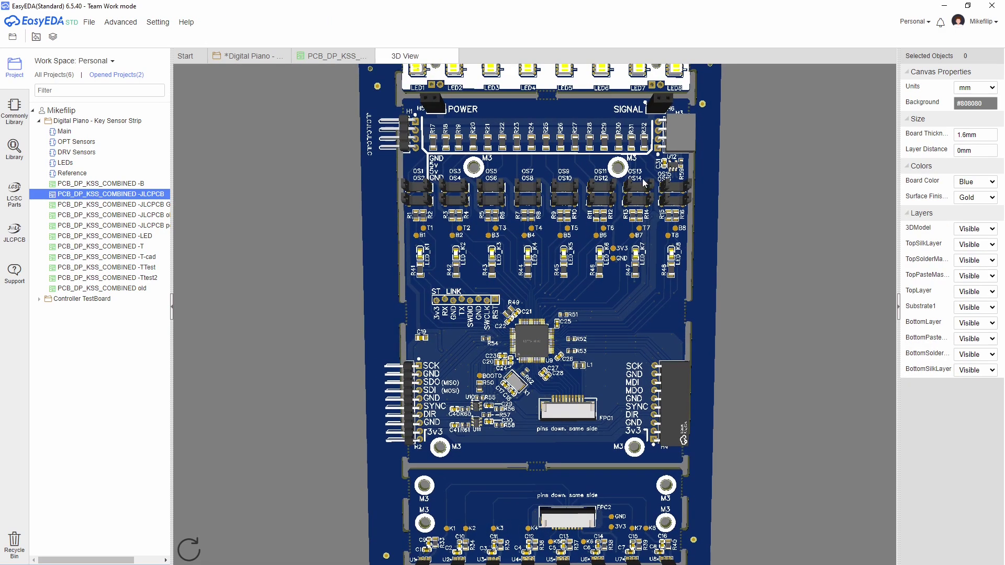
# - Examine the upper part of the board's 3D model with the LED strip, POWER and SIGNAL headers and OS1–OS16 sensors, including from a tilted angle
pyautogui.scroll(3, 648, 290)
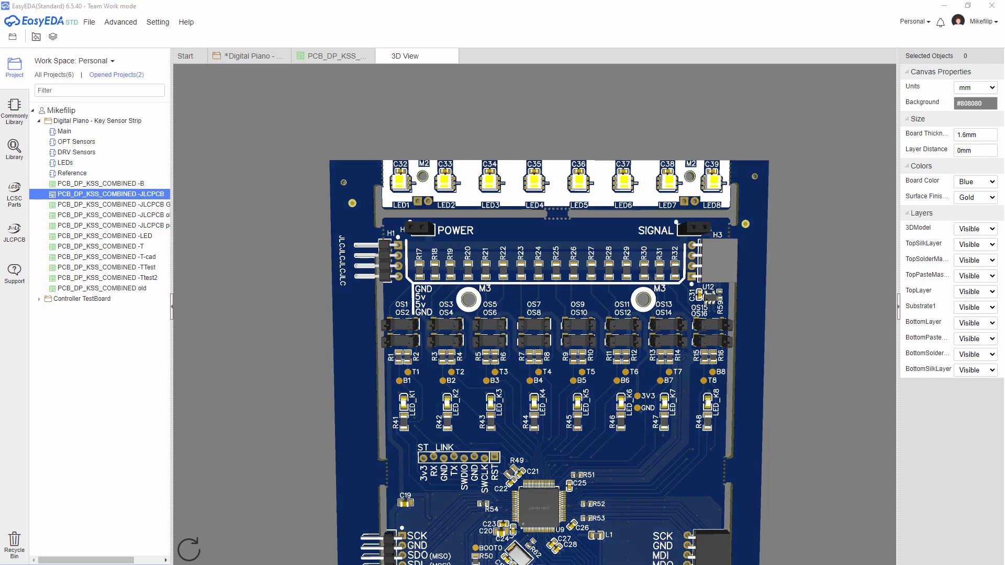
pyautogui.moveTo(597, 289)
pyautogui.mouseDown()
pyautogui.moveTo(450, 292)
pyautogui.moveTo(521, 369)
pyautogui.moveTo(720, 306)
pyautogui.moveTo(550, 302)
pyautogui.mouseUp()
pyautogui.moveTo(719, 231)
pyautogui.mouseDown()
pyautogui.moveTo(754, 275)
pyautogui.moveTo(719, 231)
pyautogui.mouseUp()
pyautogui.moveTo(361, 273)
pyautogui.mouseDown()
pyautogui.moveTo(369, 225)
pyautogui.moveTo(404, 264)
pyautogui.moveTo(390, 234)
pyautogui.mouseUp()
pyautogui.moveTo(434, 134)
pyautogui.mouseDown()
pyautogui.moveTo(413, 224)
pyautogui.moveTo(762, 210)
pyautogui.moveTo(529, 130)
pyautogui.moveTo(411, 133)
pyautogui.mouseUp()
pyautogui.scroll(5, 686, 377)
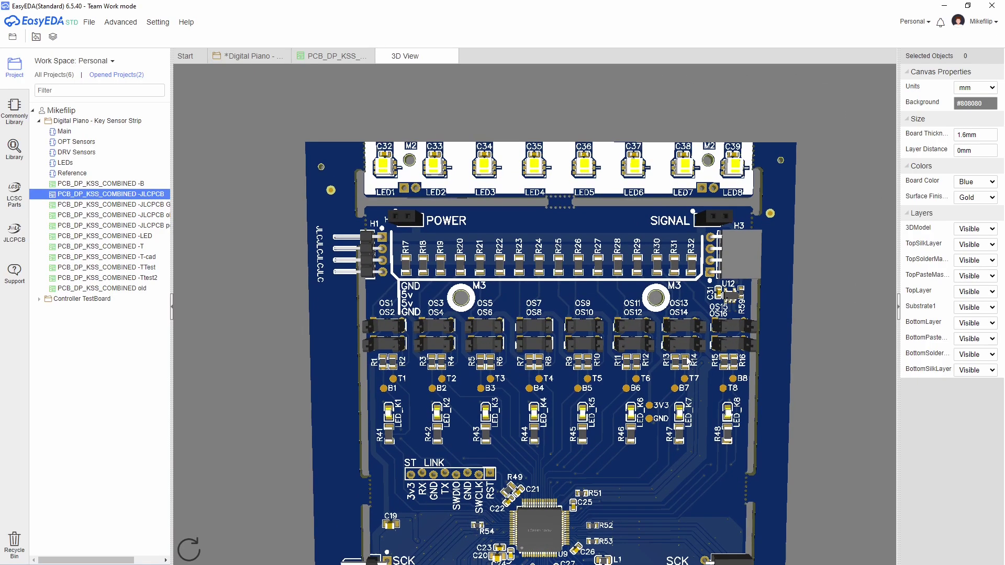
pyautogui.moveTo(556, 406); pyautogui.dragTo(585, 344)
pyautogui.scroll(-5, 512, 451)
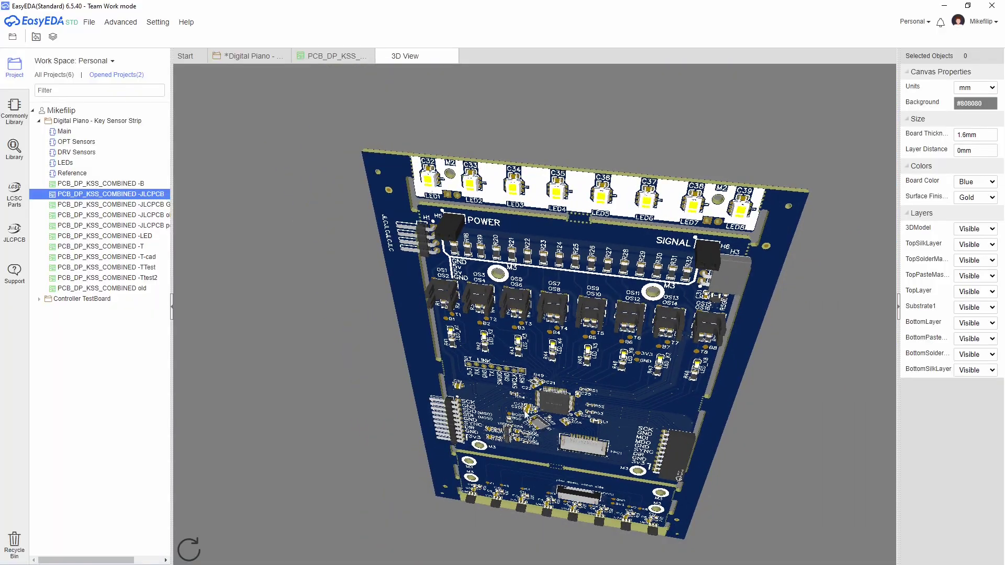
# - Examine the 3D board's microcontroller area, the H2 and H4 connectors, and the lower section with FPC2 and sensors U1 to U8
pyautogui.moveTo(534, 409); pyautogui.dragTo(492, 225)
pyautogui.scroll(5, 545, 330)
pyautogui.scroll(2, 517, 233)
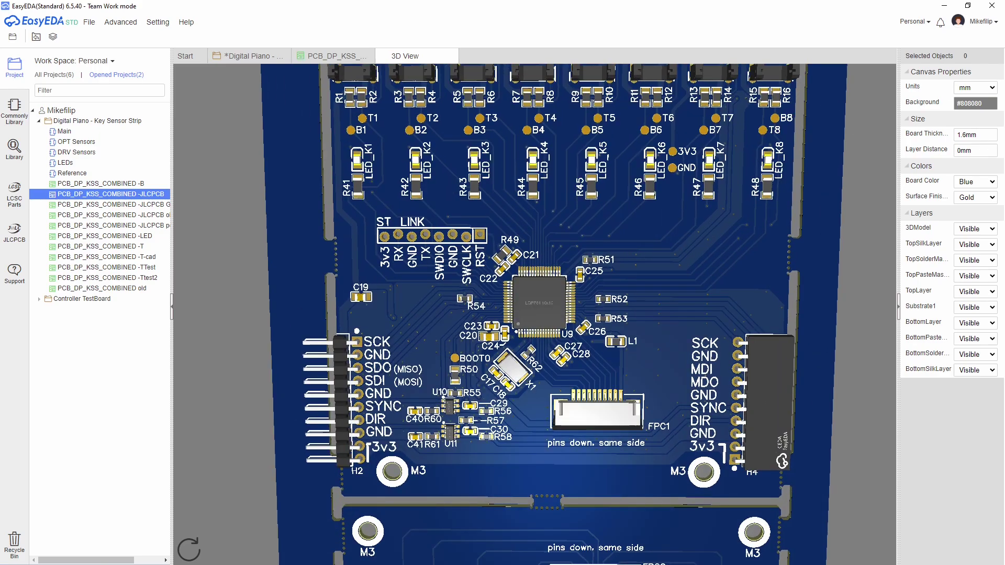
pyautogui.moveTo(565, 125)
pyautogui.mouseDown()
pyautogui.moveTo(467, 128)
pyautogui.moveTo(442, 220)
pyautogui.moveTo(836, 178)
pyautogui.mouseUp()
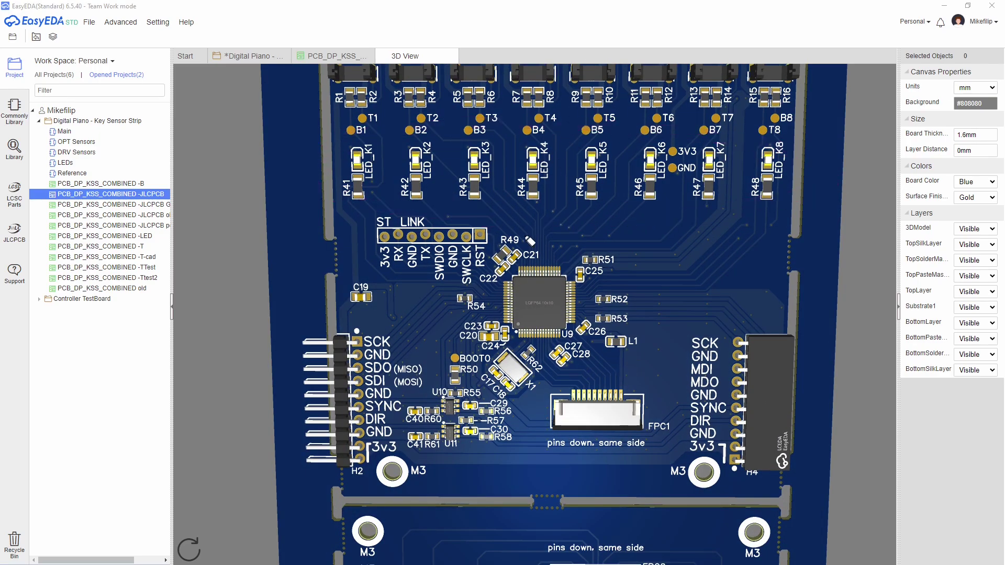
pyautogui.moveTo(518, 222)
pyautogui.mouseDown()
pyautogui.moveTo(502, 229)
pyautogui.moveTo(393, 382)
pyautogui.moveTo(485, 469)
pyautogui.moveTo(653, 350)
pyautogui.moveTo(514, 229)
pyautogui.mouseUp()
pyautogui.scroll(-5, 391, 441)
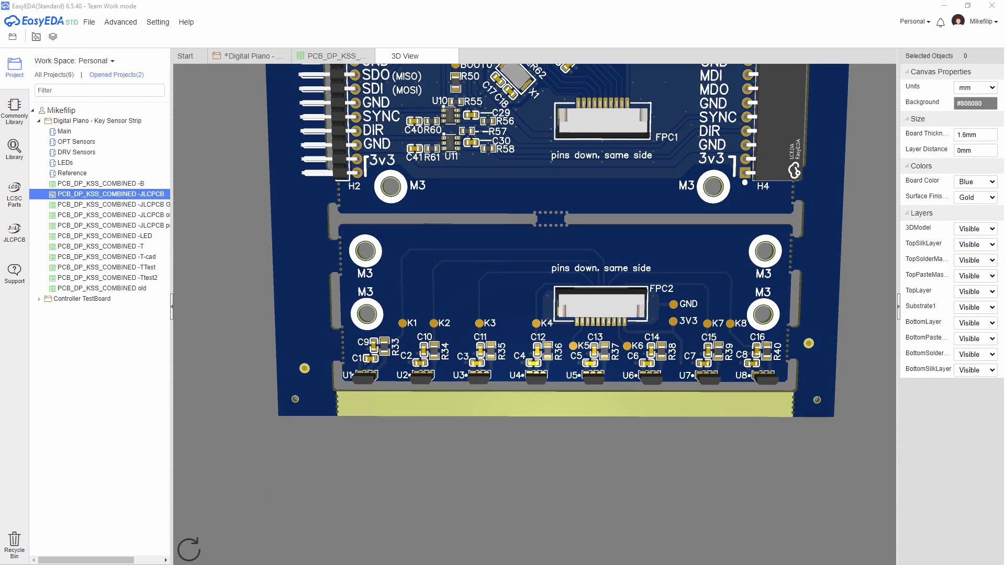
pyautogui.moveTo(570, 297)
pyautogui.mouseDown()
pyautogui.moveTo(374, 306)
pyautogui.moveTo(764, 426)
pyautogui.moveTo(607, 292)
pyautogui.moveTo(564, 299)
pyautogui.mouseUp()
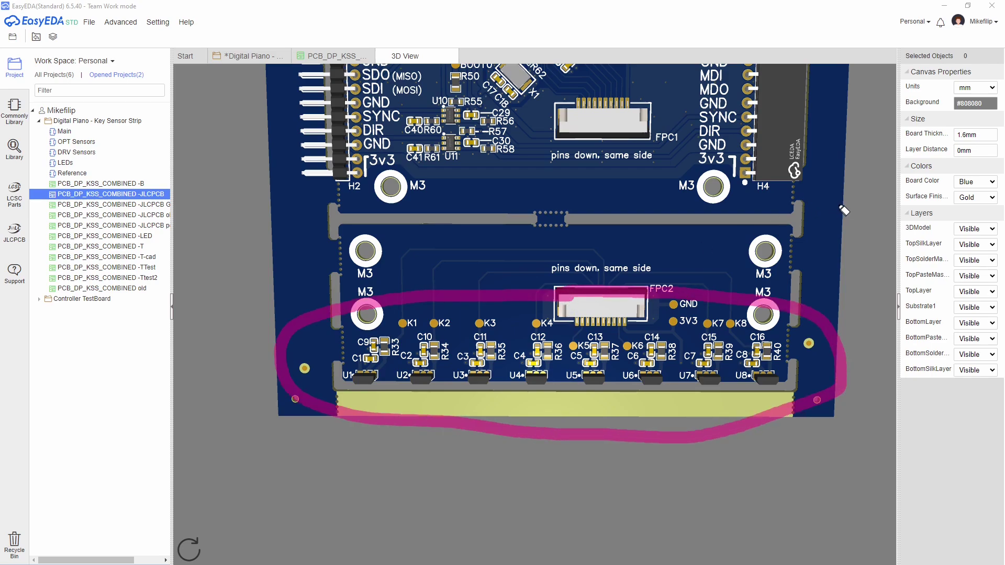
pyautogui.press('Escape')
pyautogui.scroll(-5, 548, 403)
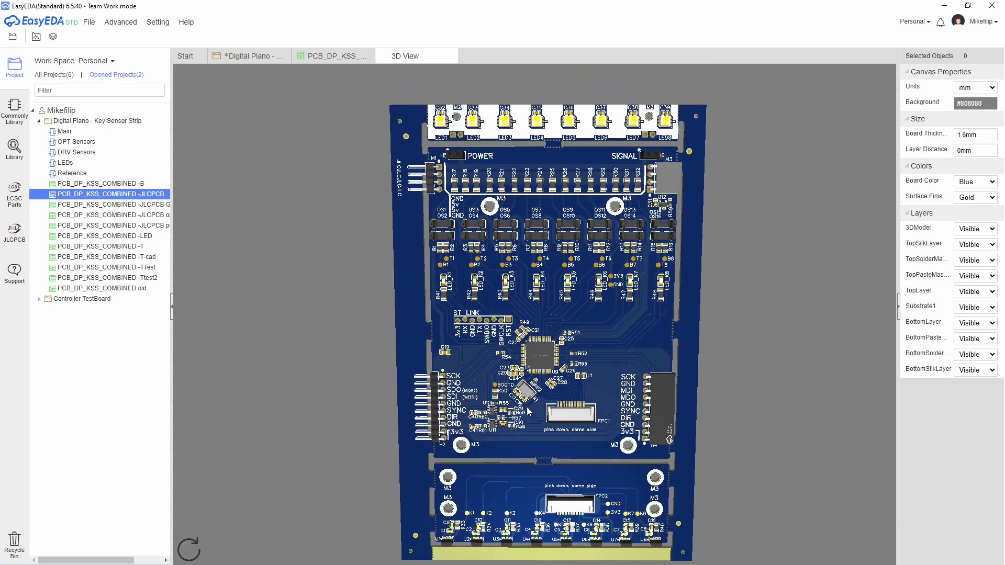
pyautogui.scroll(3, 528, 400)
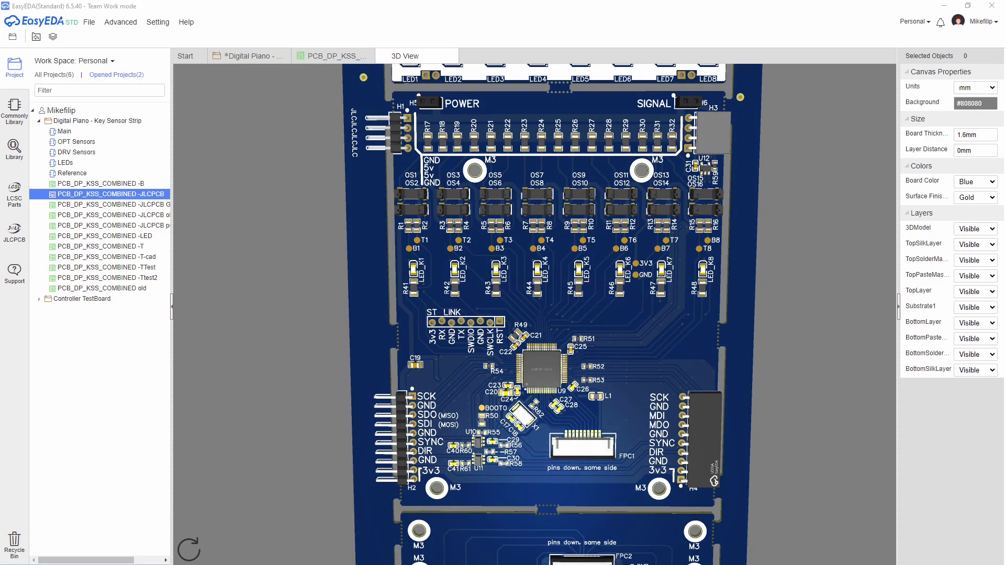
pyautogui.moveTo(386, 384)
pyautogui.mouseDown()
pyautogui.moveTo(349, 460)
pyautogui.moveTo(439, 413)
pyautogui.moveTo(378, 363)
pyautogui.mouseUp()
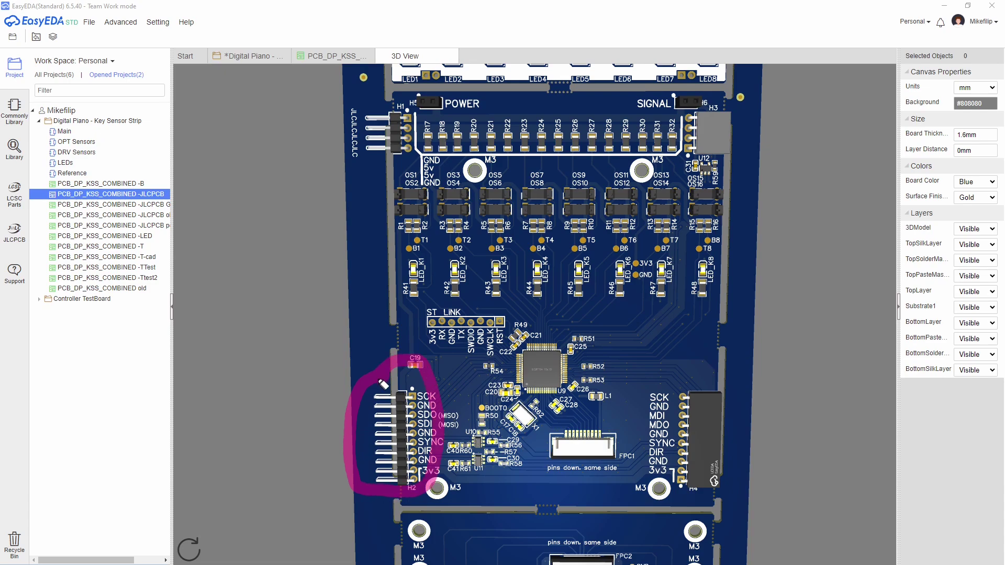
pyautogui.moveTo(683, 379)
pyautogui.mouseDown()
pyautogui.moveTo(657, 502)
pyautogui.moveTo(738, 385)
pyautogui.moveTo(688, 377)
pyautogui.mouseUp()
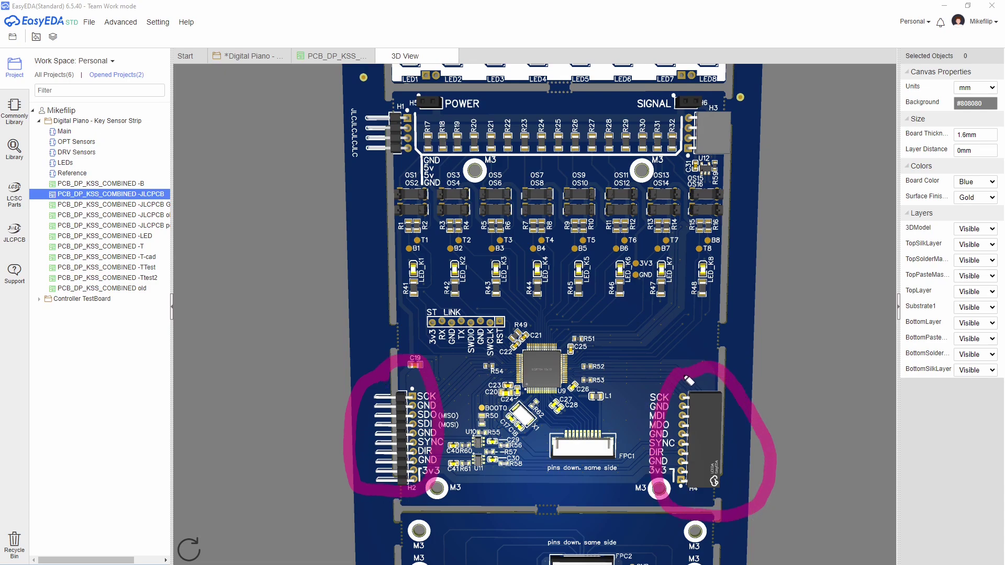
pyautogui.moveTo(286, 401)
pyautogui.mouseDown()
pyautogui.moveTo(375, 389)
pyautogui.moveTo(395, 419)
pyautogui.moveTo(400, 392)
pyautogui.mouseUp()
pyautogui.moveTo(700, 410)
pyautogui.mouseDown()
pyautogui.moveTo(744, 394)
pyautogui.moveTo(853, 415)
pyautogui.moveTo(806, 413)
pyautogui.mouseUp()
pyautogui.moveTo(833, 482)
pyautogui.mouseDown()
pyautogui.moveTo(798, 517)
pyautogui.moveTo(724, 493)
pyautogui.moveTo(712, 479)
pyautogui.moveTo(727, 480)
pyautogui.mouseUp()
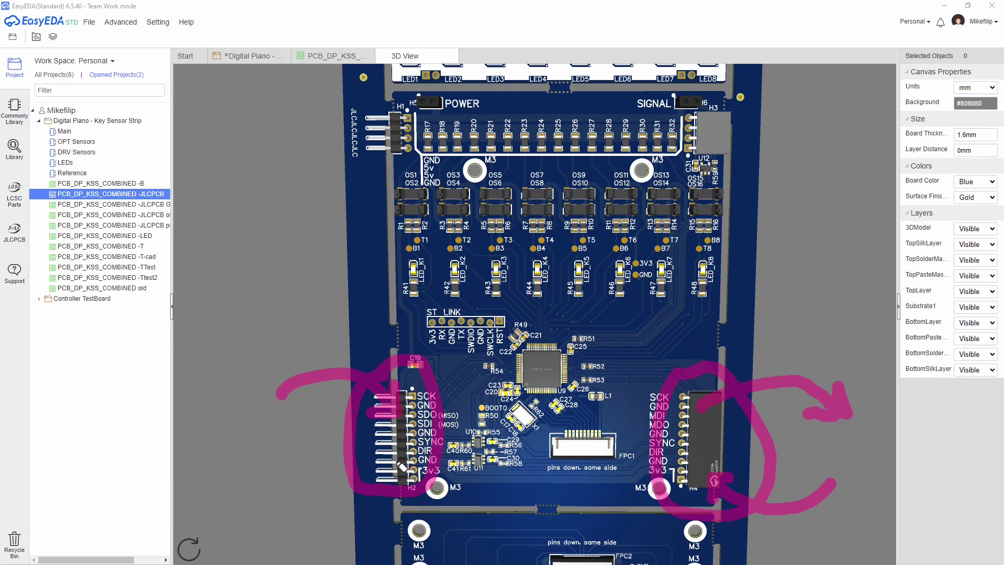
pyautogui.moveTo(402, 467)
pyautogui.mouseDown()
pyautogui.moveTo(317, 486)
pyautogui.moveTo(288, 465)
pyautogui.moveTo(312, 464)
pyautogui.moveTo(303, 463)
pyautogui.mouseUp()
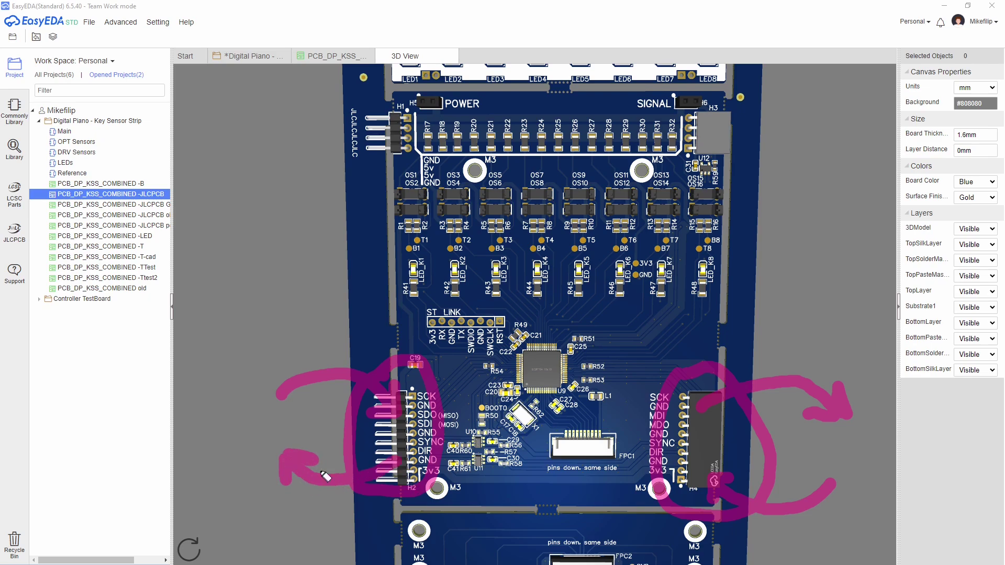
pyautogui.moveTo(226, 277)
pyautogui.mouseDown()
pyautogui.moveTo(189, 500)
pyautogui.moveTo(262, 399)
pyautogui.moveTo(212, 276)
pyautogui.mouseUp()
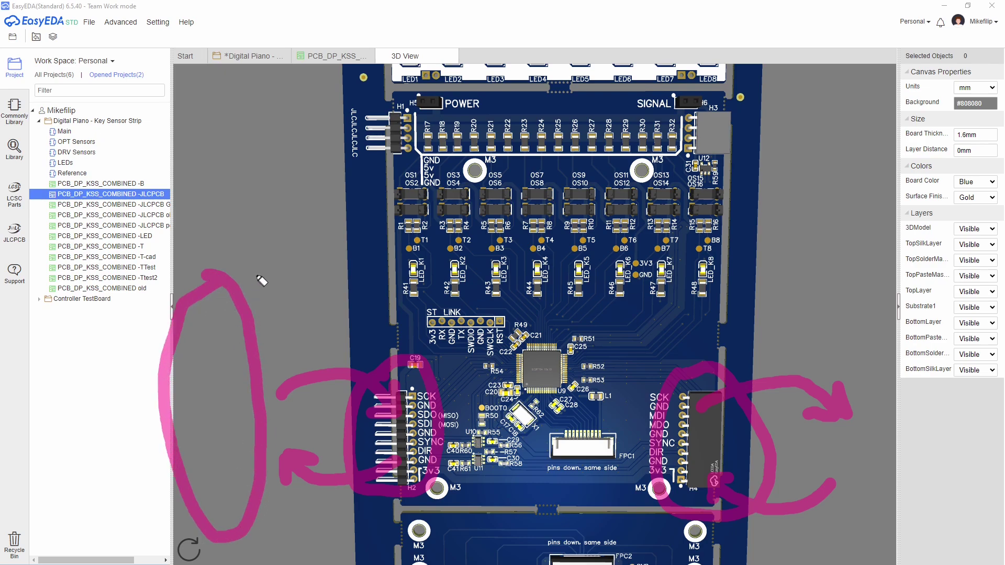
pyautogui.moveTo(273, 238)
pyautogui.mouseDown()
pyautogui.moveTo(251, 264)
pyautogui.moveTo(284, 242)
pyautogui.moveTo(272, 252)
pyautogui.moveTo(269, 287)
pyautogui.mouseUp()
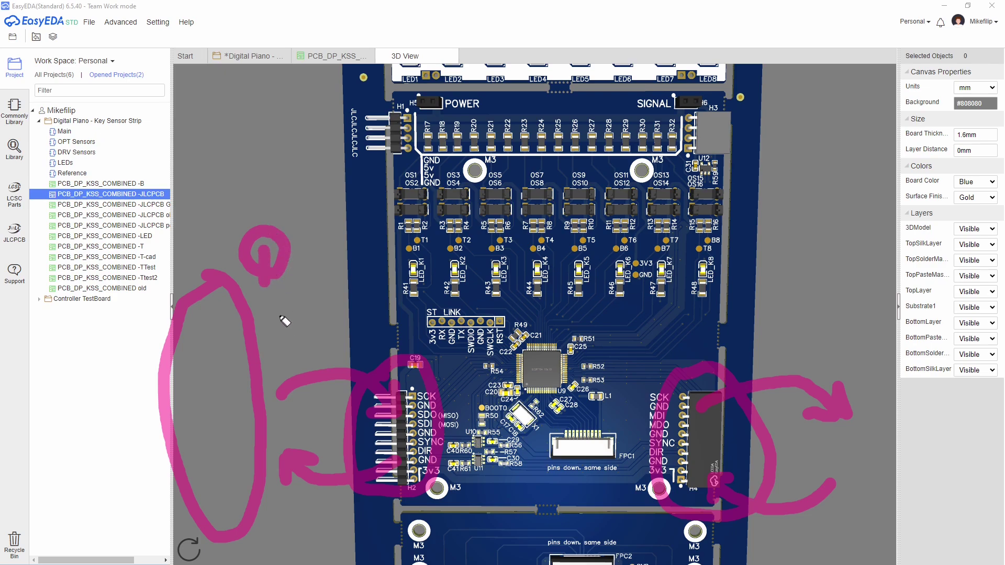
pyautogui.moveTo(204, 173)
pyautogui.mouseDown()
pyautogui.moveTo(201, 143)
pyautogui.moveTo(226, 135)
pyautogui.moveTo(252, 163)
pyautogui.mouseUp()
pyautogui.moveTo(260, 123)
pyautogui.mouseDown()
pyautogui.moveTo(266, 163)
pyautogui.moveTo(275, 157)
pyautogui.mouseUp()
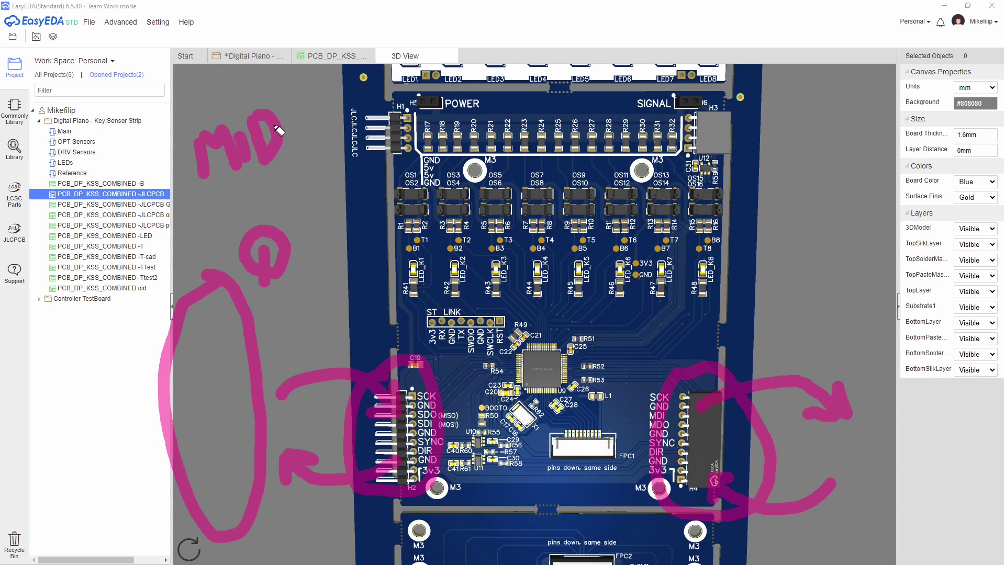
# - Finish the handwritten note beside the 3D board and examine the board's back-side silkscreen and key-layout graphic, including from a tilted angle
pyautogui.moveTo(288, 110); pyautogui.dragTo(300, 154)
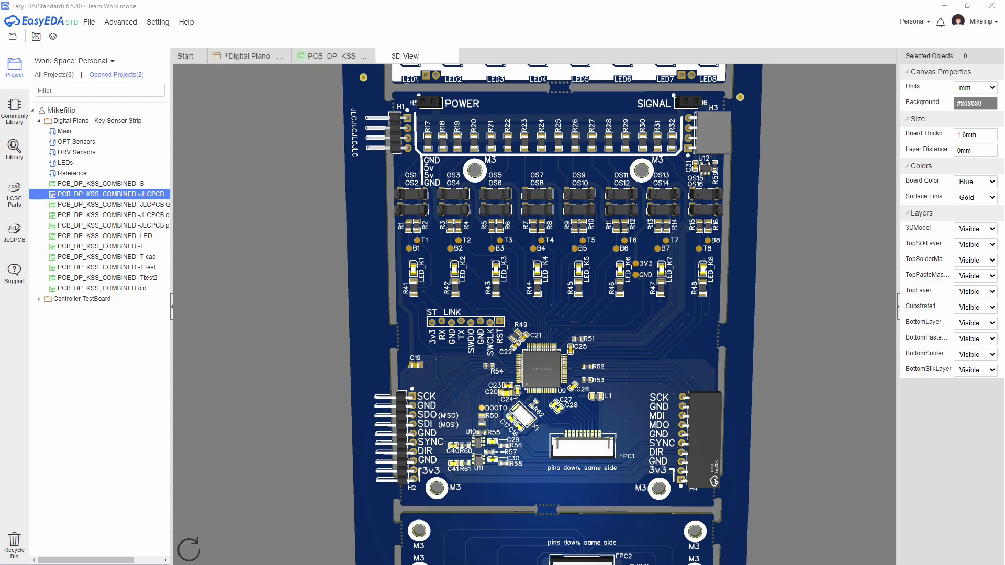
pyautogui.scroll(-3, 488, 295)
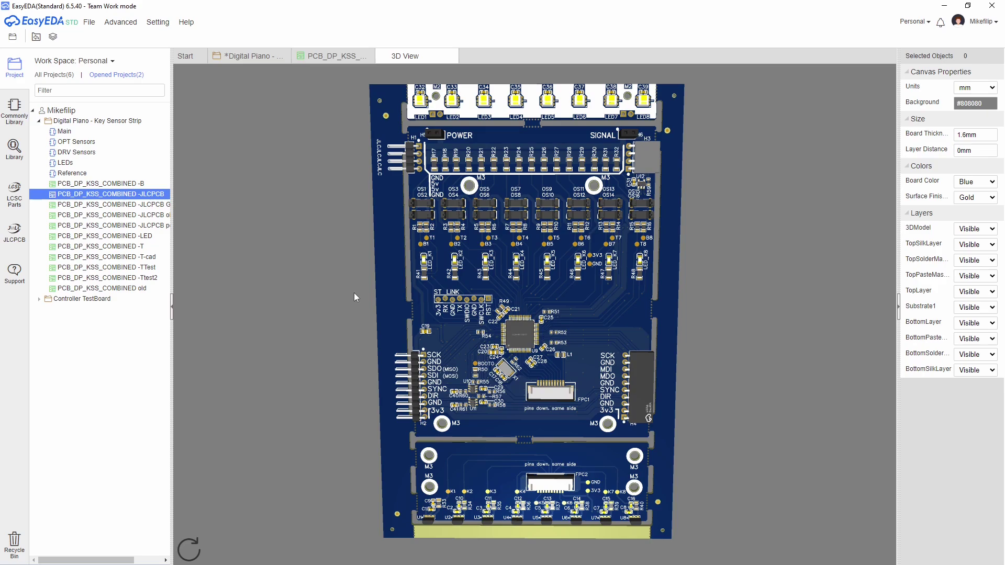
pyautogui.moveTo(353, 293); pyautogui.dragTo(265, 263)
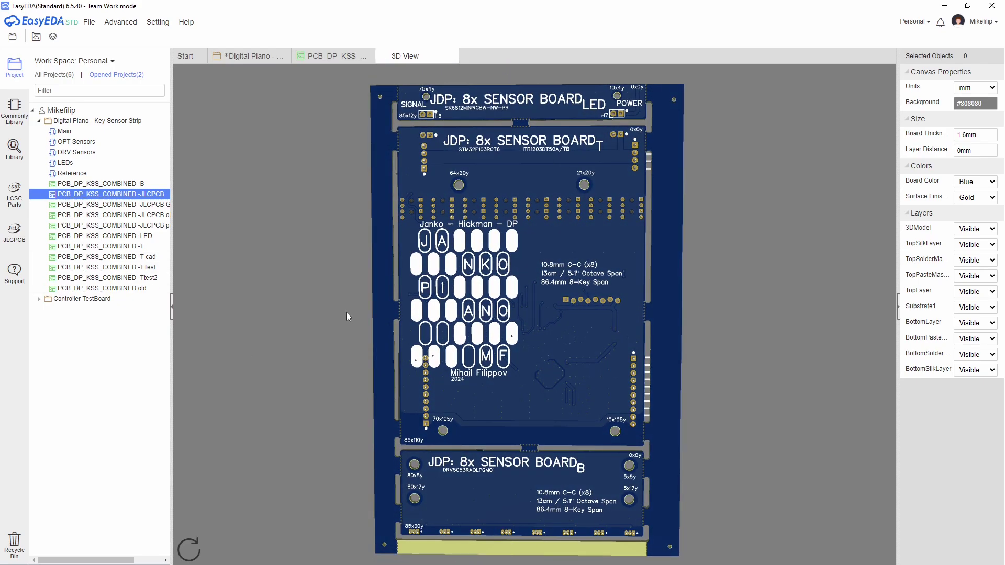
pyautogui.scroll(5, 349, 300)
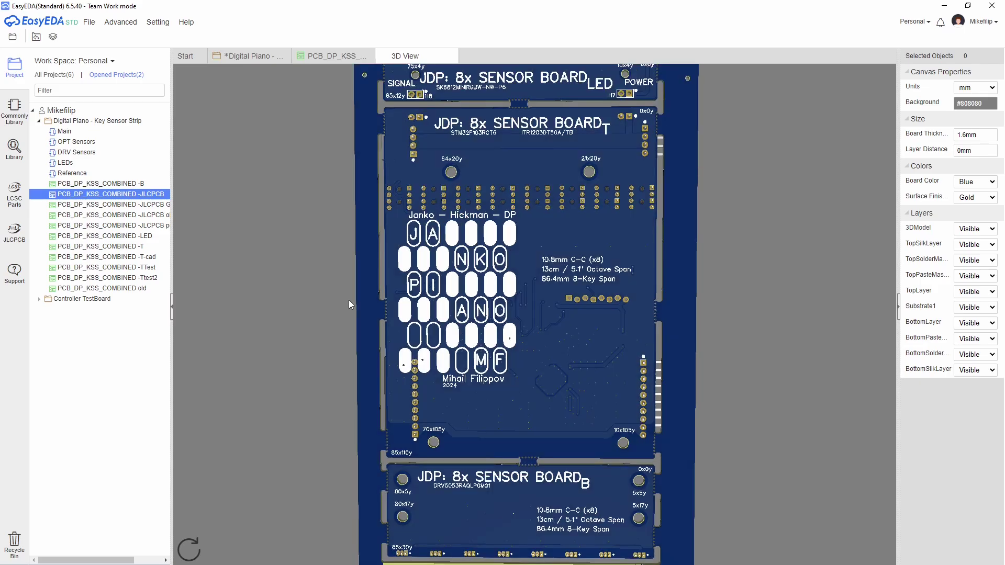
pyautogui.moveTo(251, 260); pyautogui.dragTo(754, 272)
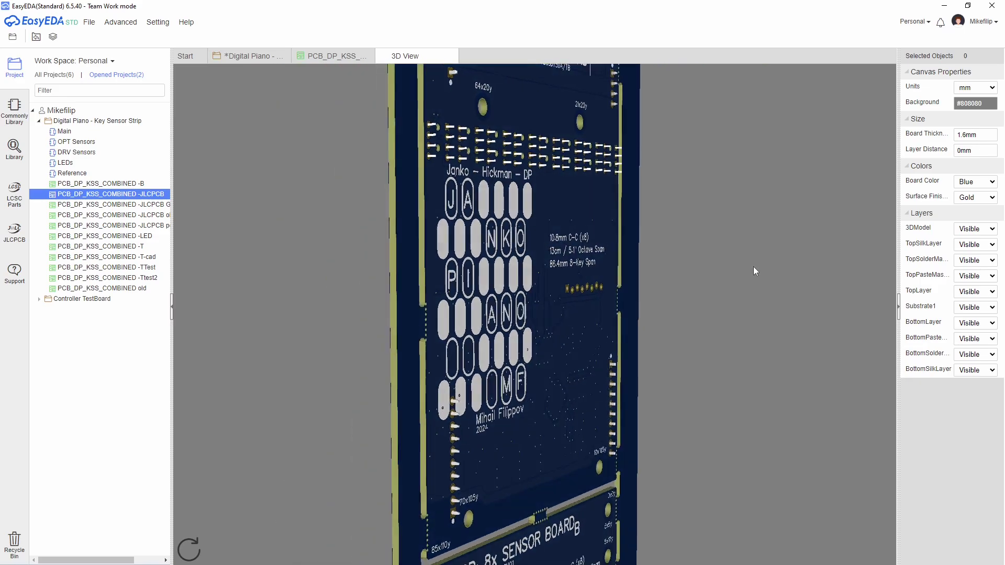
# - Turn the 3D board back to its front side and circle the U9 microcontroller in a close-up
pyautogui.moveTo(715, 366); pyautogui.dragTo(140, 417)
pyautogui.moveTo(529, 287); pyautogui.dragTo(488, 346)
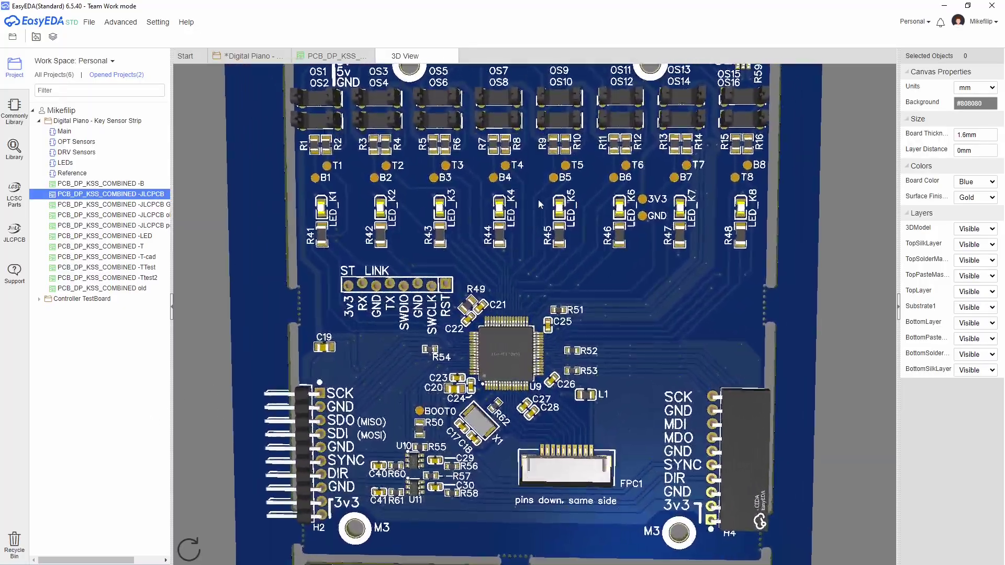
pyautogui.scroll(5, 490, 347)
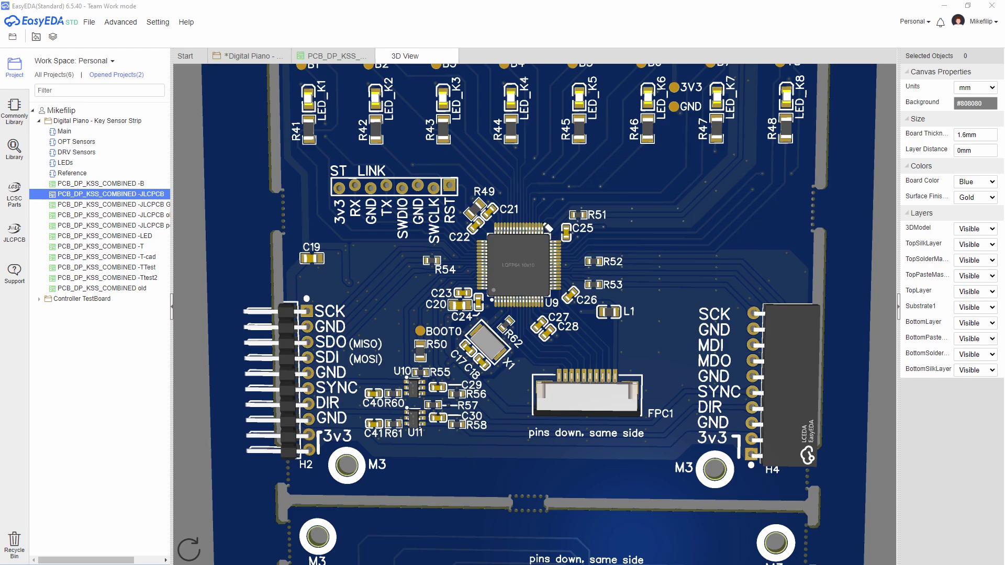
pyautogui.moveTo(537, 202)
pyautogui.mouseDown()
pyautogui.moveTo(474, 233)
pyautogui.moveTo(555, 301)
pyautogui.moveTo(563, 215)
pyautogui.moveTo(540, 208)
pyautogui.mouseUp()
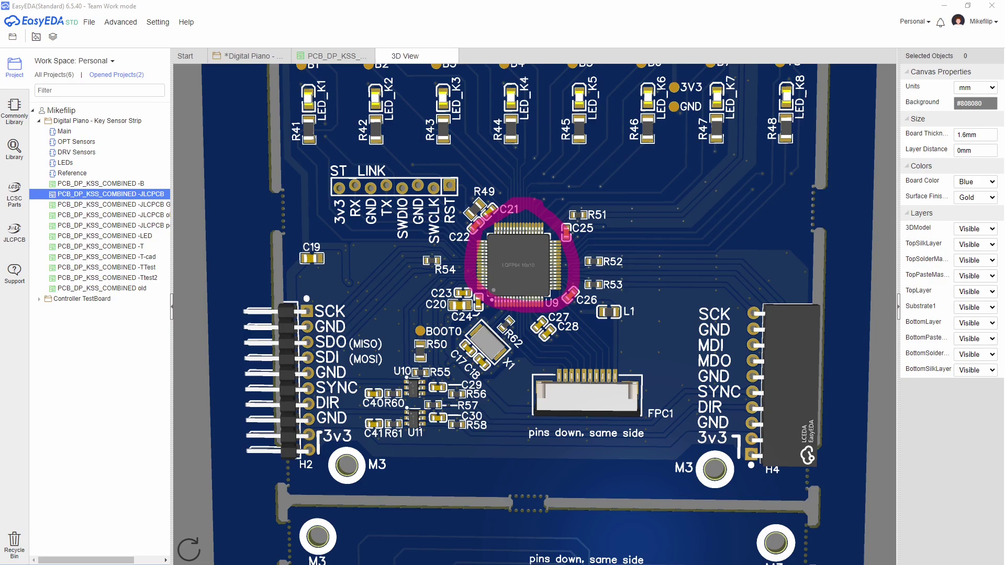
# - Circle the OS1–OS16 optical sensors and the U1–U8 sensor row, clear the markings and view the whole front of the board
pyautogui.scroll(-5, 820, 141)
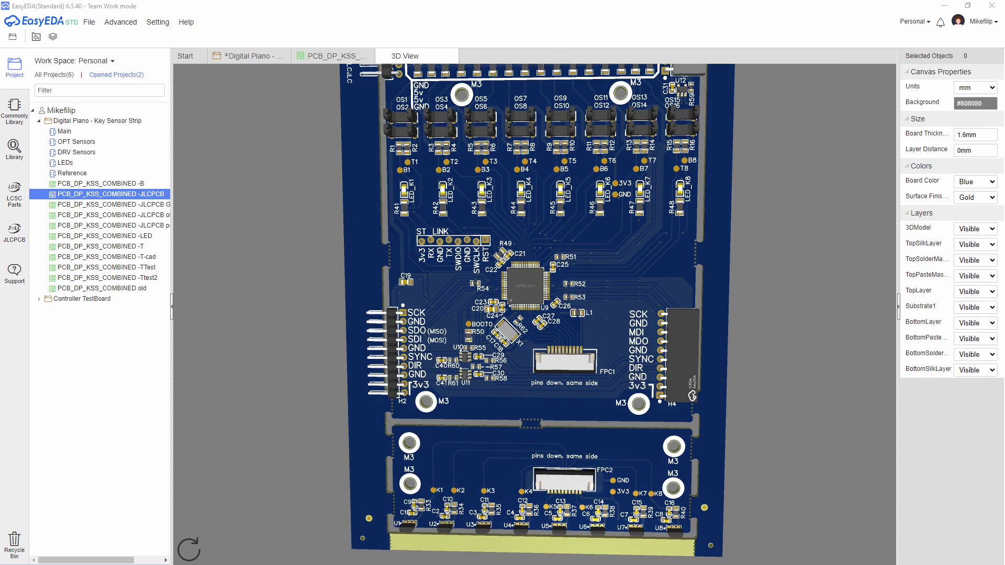
pyautogui.moveTo(592, 103)
pyautogui.mouseDown()
pyautogui.moveTo(356, 152)
pyautogui.moveTo(707, 91)
pyautogui.moveTo(529, 83)
pyautogui.mouseUp()
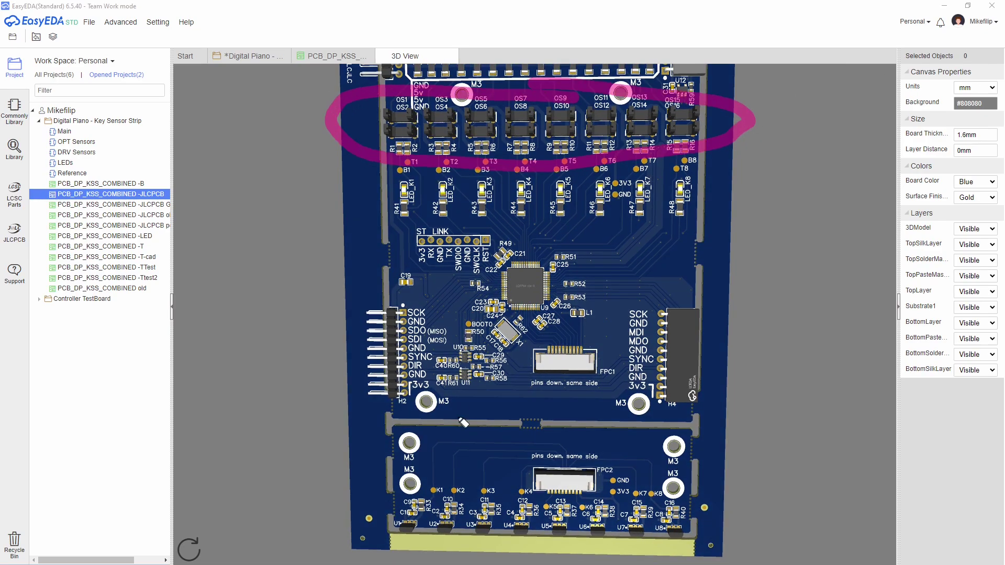
pyautogui.moveTo(544, 499)
pyautogui.mouseDown()
pyautogui.moveTo(398, 555)
pyautogui.moveTo(745, 524)
pyautogui.moveTo(521, 492)
pyautogui.mouseUp()
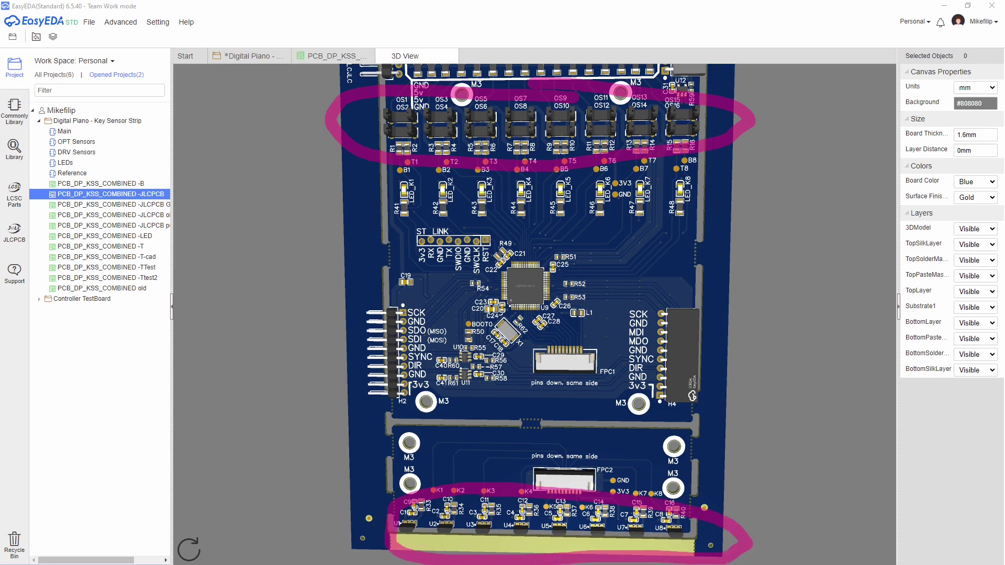
pyautogui.press('Escape')
pyautogui.scroll(-5, 502, 314)
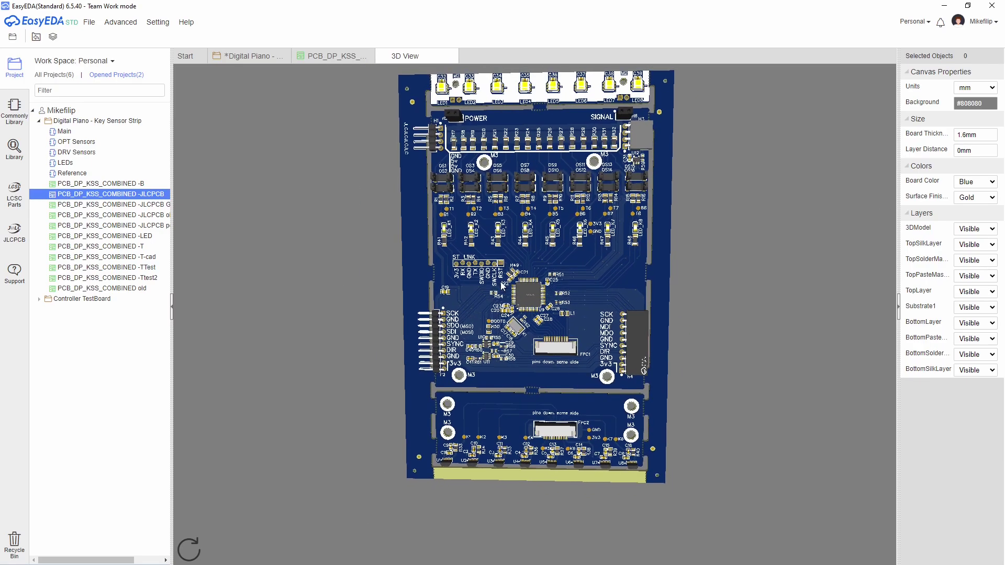
pyautogui.scroll(3, 502, 285)
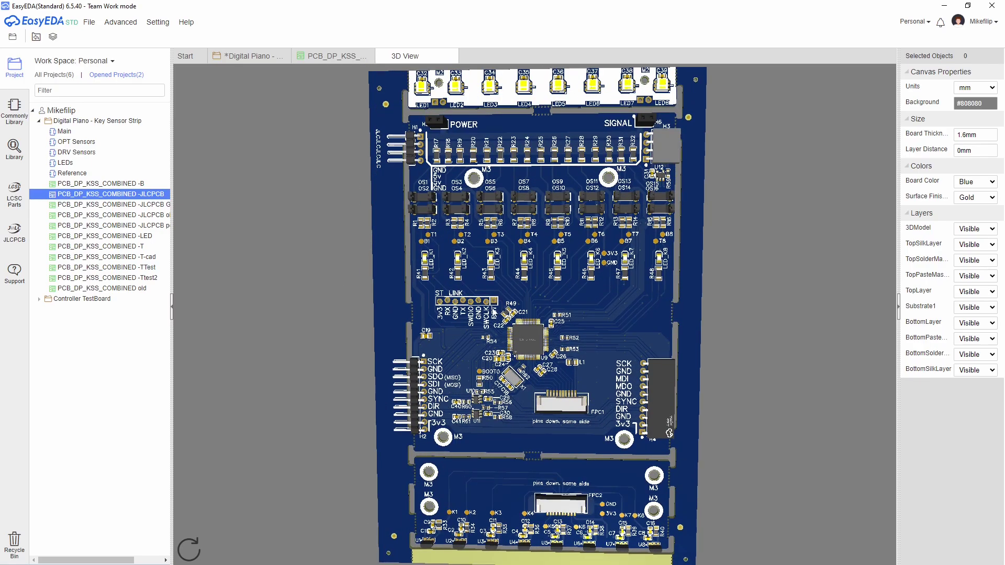